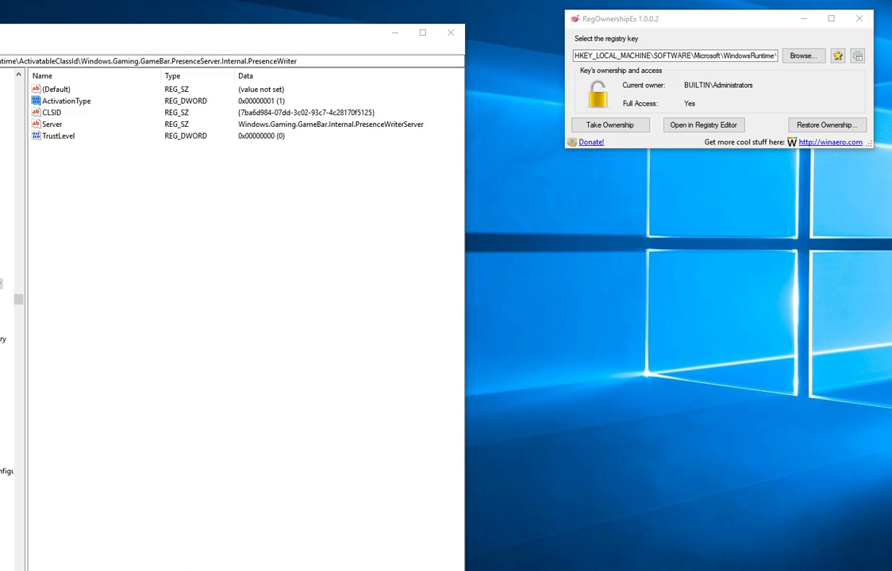
pyautogui.click(66, 100)
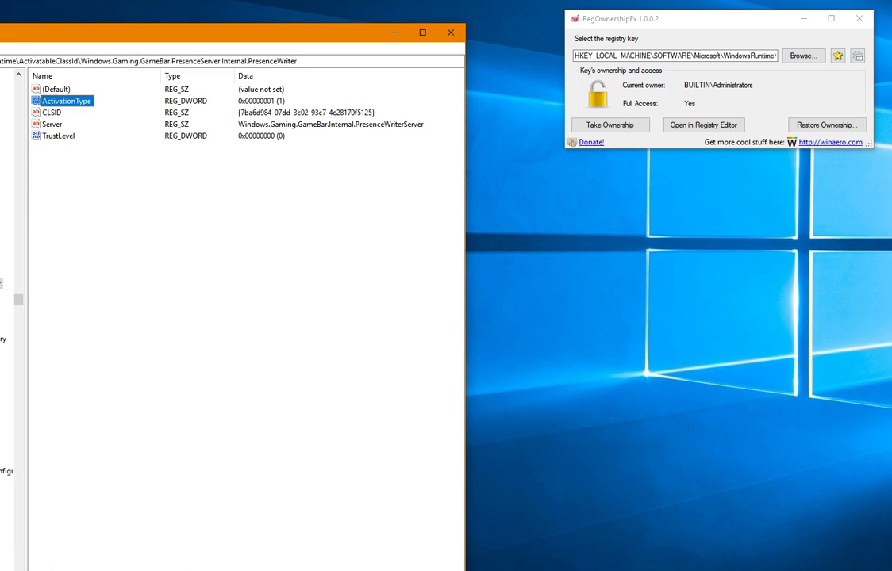
pyautogui.hotkey('ctrl', 'f')
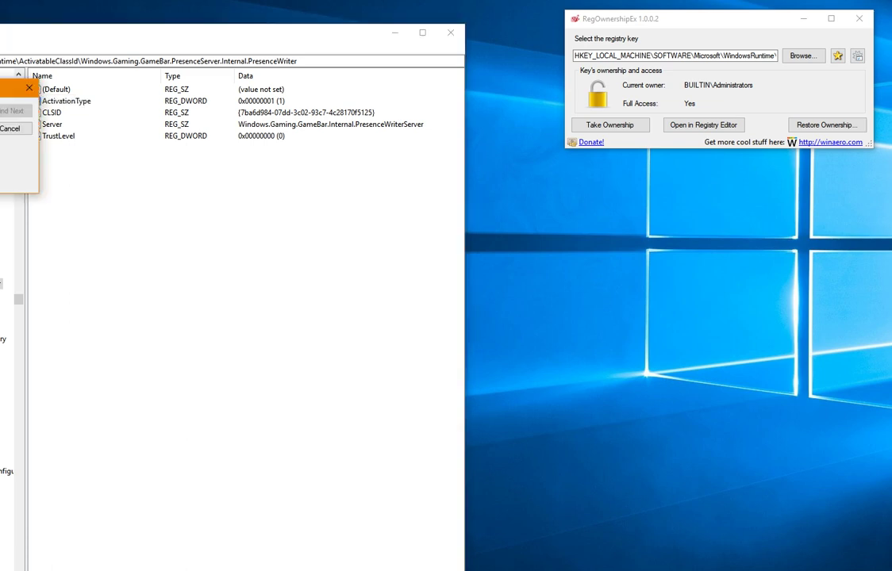
pyautogui.press('Return')
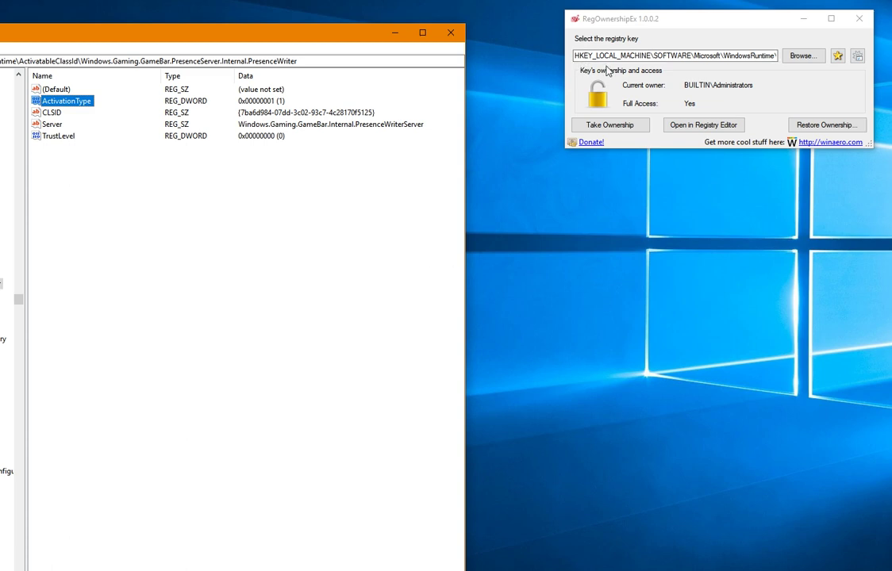
# Step: Switch to RegOwnershipEx and read through the selected registry key's full path to its end
pyautogui.click(697, 56)
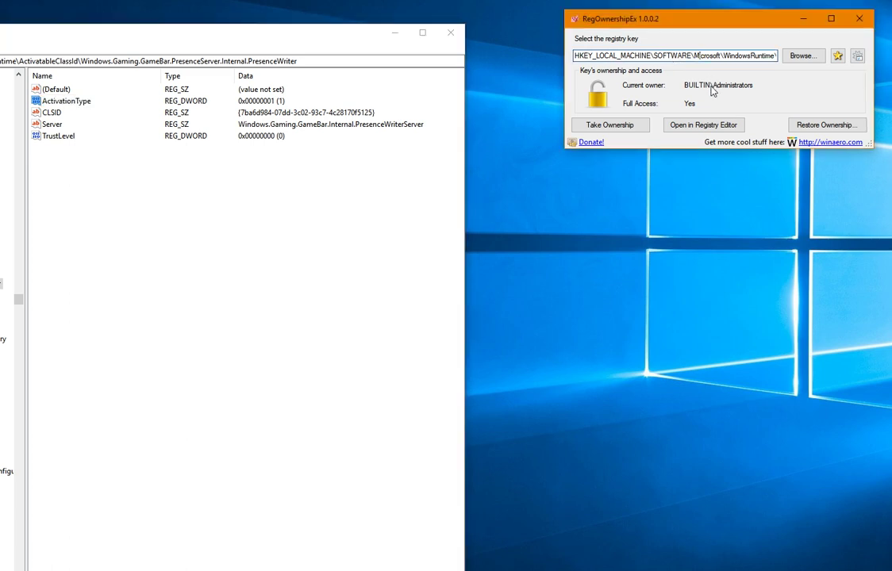
pyautogui.press('Right')
pyautogui.press('Right')
pyautogui.press('Right')
pyautogui.press('Right')
pyautogui.press('Right')
pyautogui.press('Right')
pyautogui.press('Right')
pyautogui.press('Right')
pyautogui.press('Right')
pyautogui.press('Right')
pyautogui.press('Right')
pyautogui.press('Right')
pyautogui.press('Right')
pyautogui.press('Right')
pyautogui.press('Right')
pyautogui.press('Right')
pyautogui.press('Right')
pyautogui.press('Right')
pyautogui.press('Right')
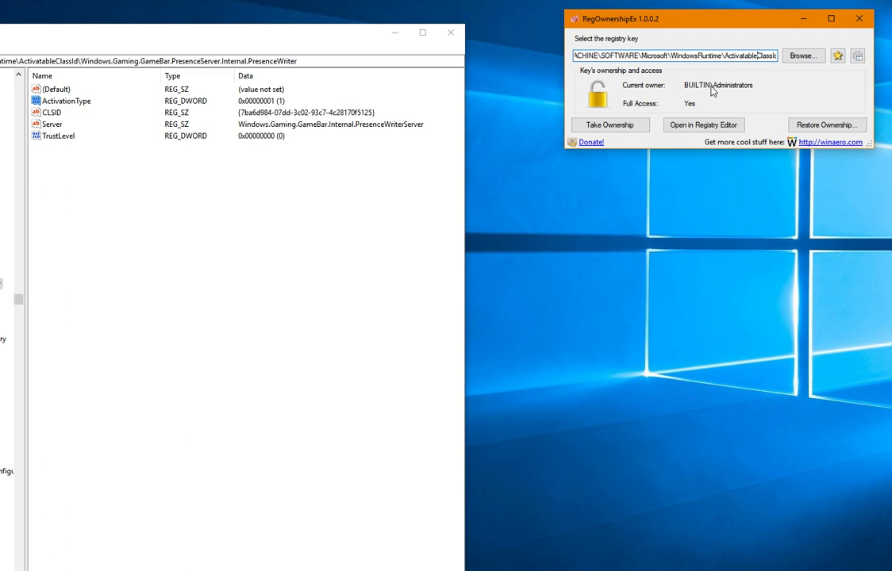
pyautogui.press('Right')
pyautogui.press('Right')
pyautogui.press('Right')
pyautogui.press('Right')
pyautogui.press('Right')
pyautogui.press('Right')
pyautogui.press('Right')
pyautogui.press('Right')
pyautogui.press('Right')
pyautogui.press('Right')
pyautogui.press('Right')
pyautogui.press('Right')
pyautogui.press('Right')
pyautogui.press('Right')
pyautogui.press('Right')
pyautogui.press('Right')
pyautogui.press('Right')
pyautogui.press('Right')
pyautogui.press('Right')
pyautogui.press('Right')
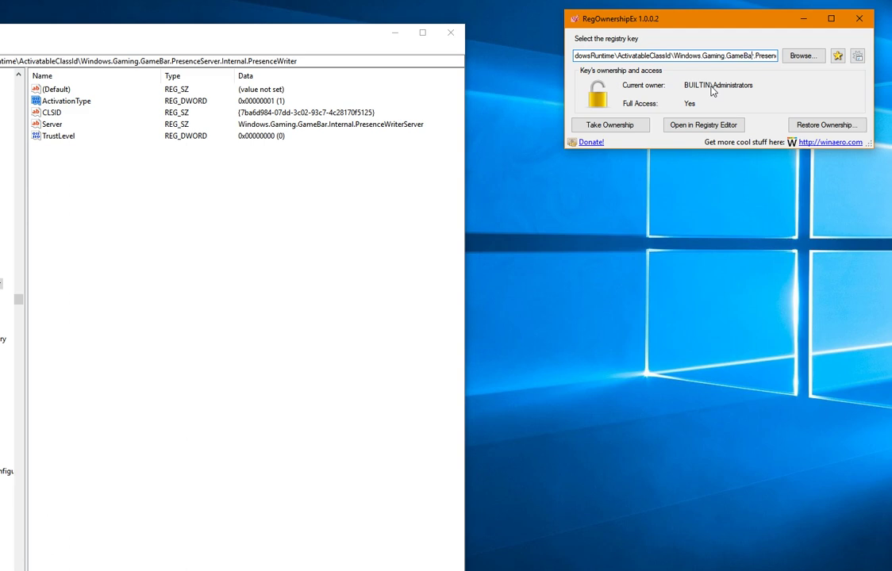
pyautogui.press('Right')
pyautogui.press('Right')
pyautogui.press('Right')
pyautogui.press('Right')
pyautogui.press('Right')
pyautogui.press('Right')
pyautogui.press('Right')
pyautogui.press('Right')
pyautogui.press('Right')
pyautogui.press('Right')
pyautogui.press('Right')
pyautogui.press('Right')
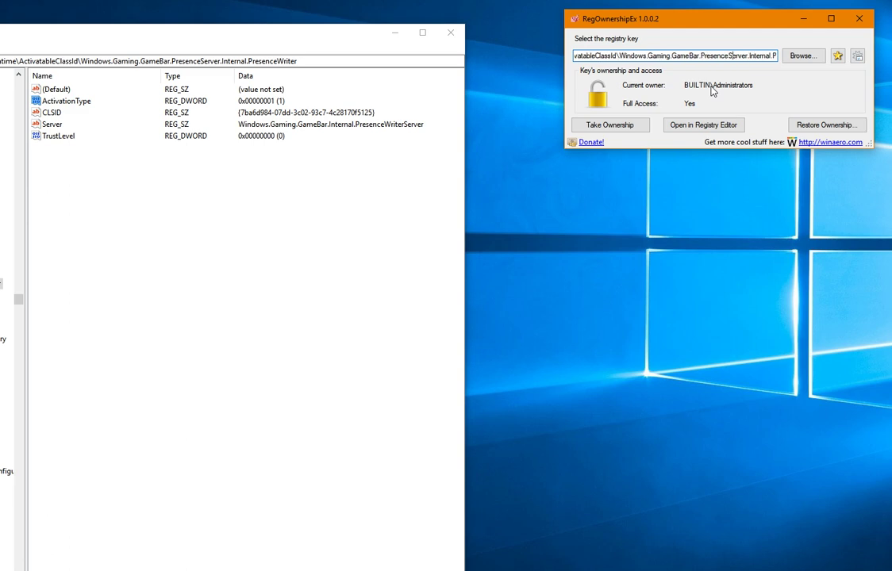
pyautogui.press('Right')
pyautogui.press('Right')
pyautogui.press('Right')
pyautogui.press('Right')
pyautogui.press('Right')
pyautogui.press('Right')
pyautogui.press('Right')
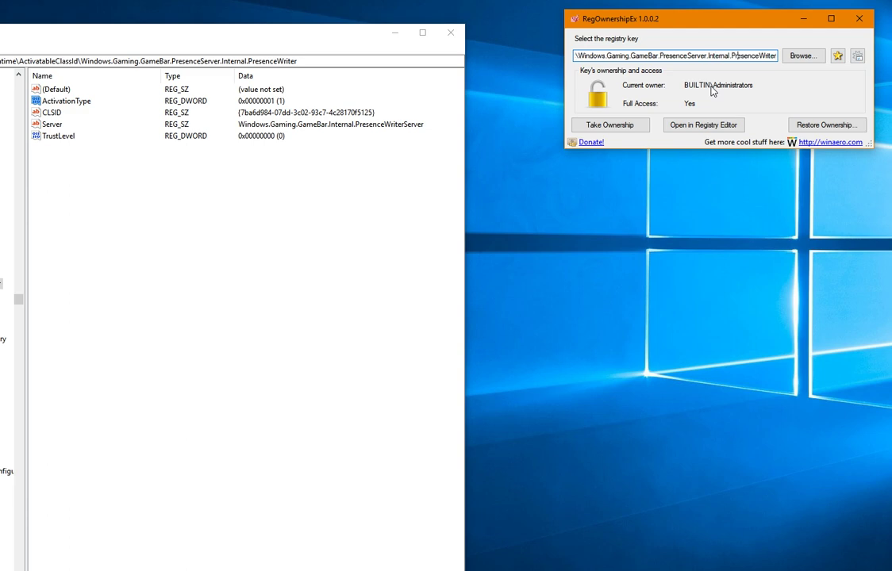
pyautogui.press('Right')
pyautogui.press('Right')
pyautogui.press('Right')
pyautogui.press('Right')
pyautogui.click(67, 100)
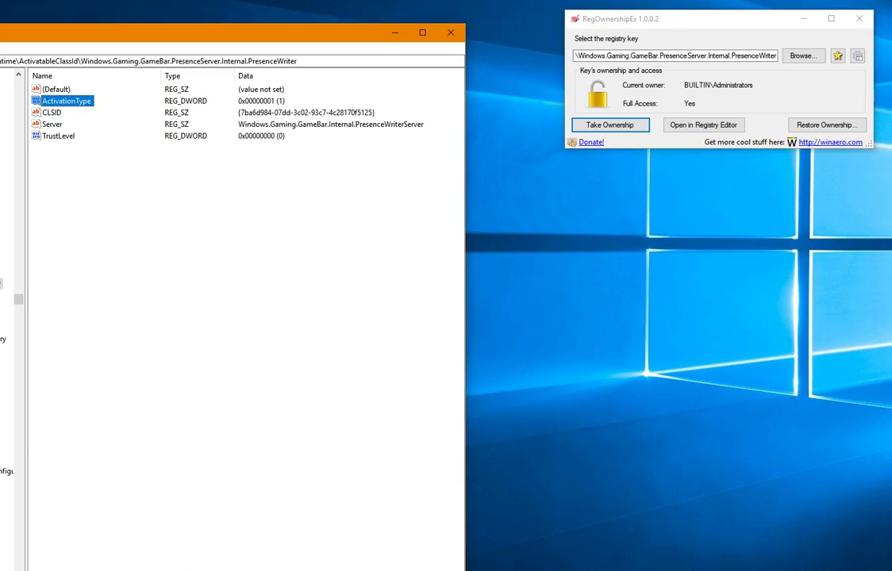
pyautogui.click(56, 89)
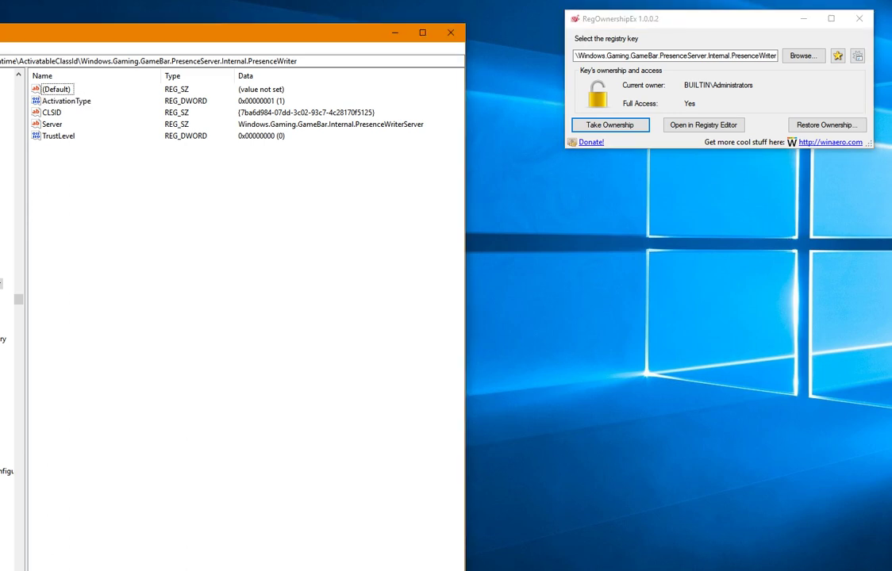
pyautogui.click(78, 103)
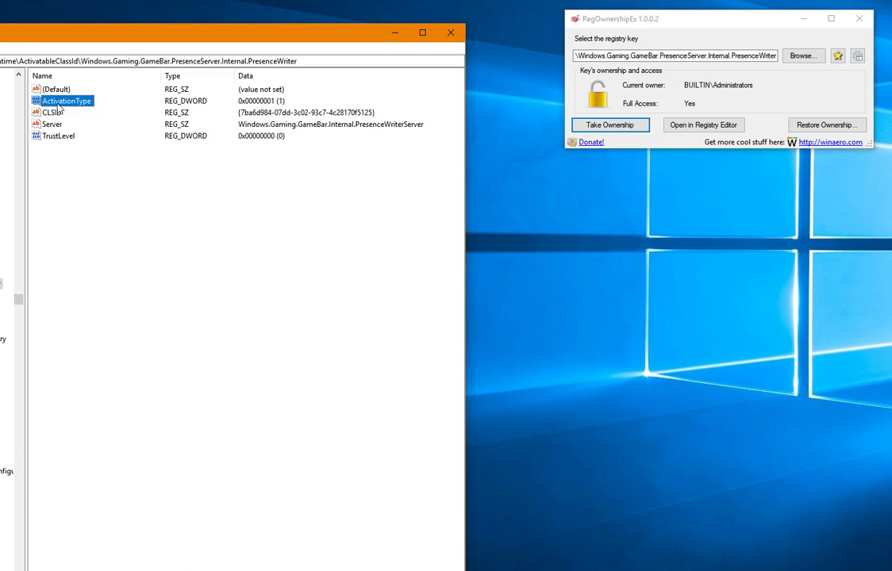
pyautogui.doubleClick(79, 104)
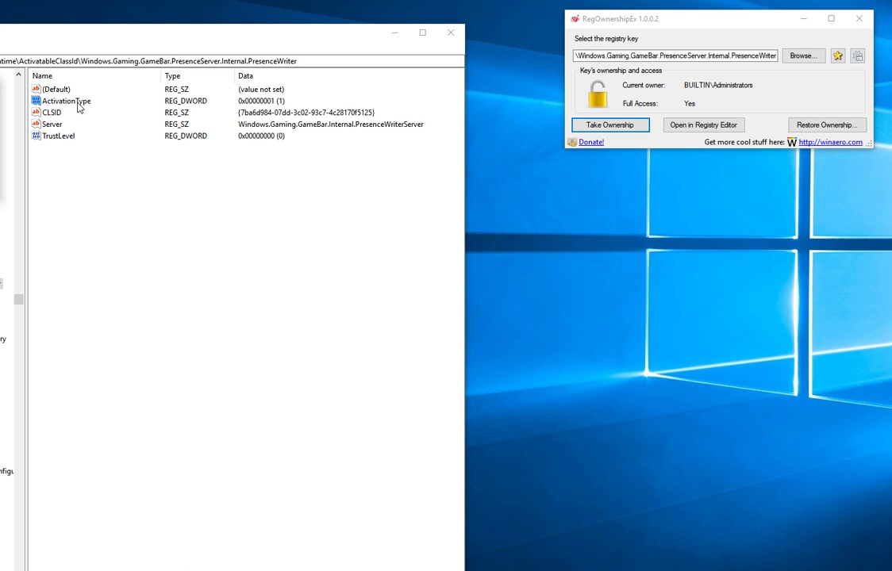
pyautogui.press('Return')
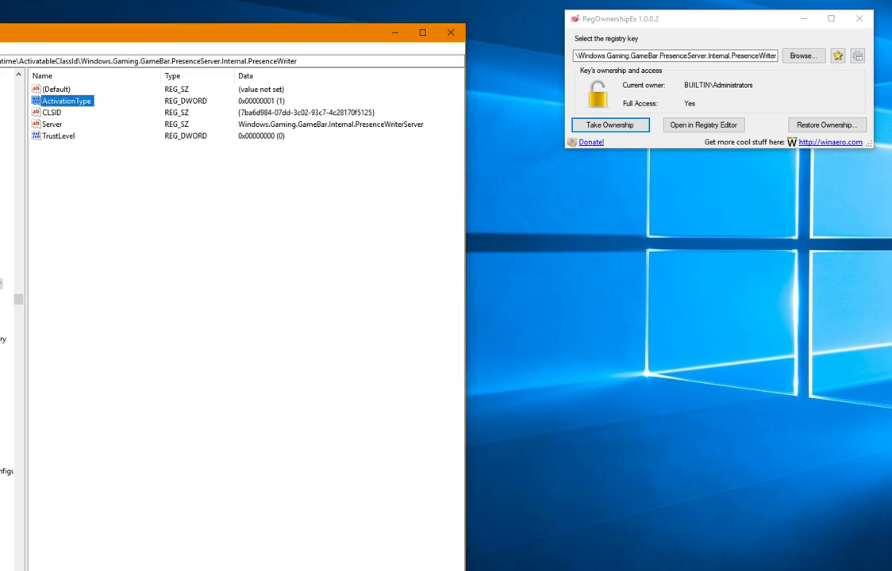
# Step: Open the registry file export for the Windows.Gaming.GameBar.PresenceServer.Internal.PresenceWriter key
pyautogui.rightClick(12, 258)
pyautogui.click(12, 324)
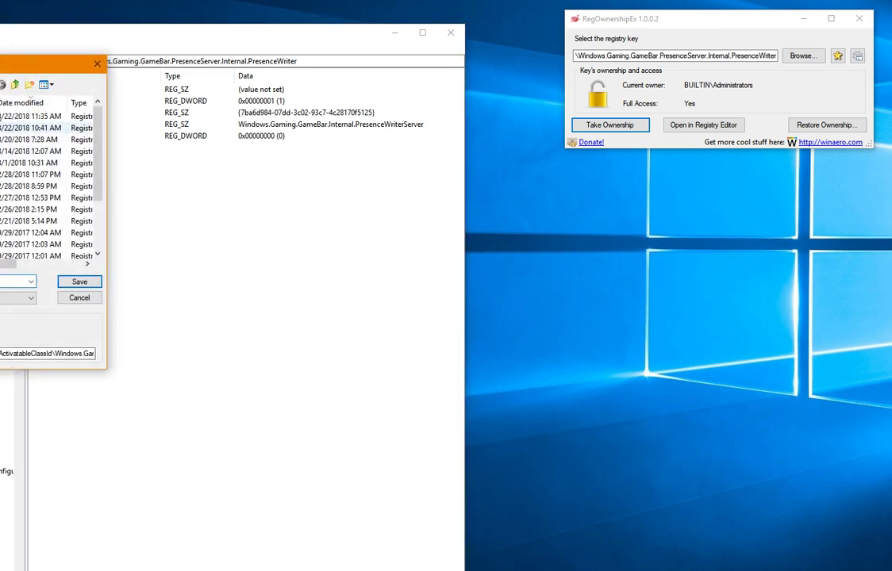
pyautogui.press('Return')
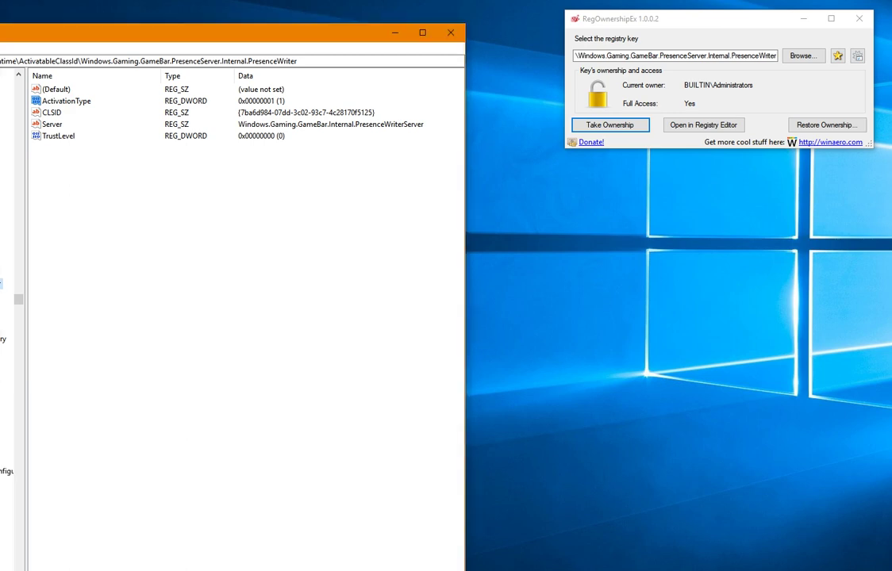
# Step: Set the ActivationType DWORD of the PresenceWriter key to 0
pyautogui.press('Return')
pyautogui.write('0')
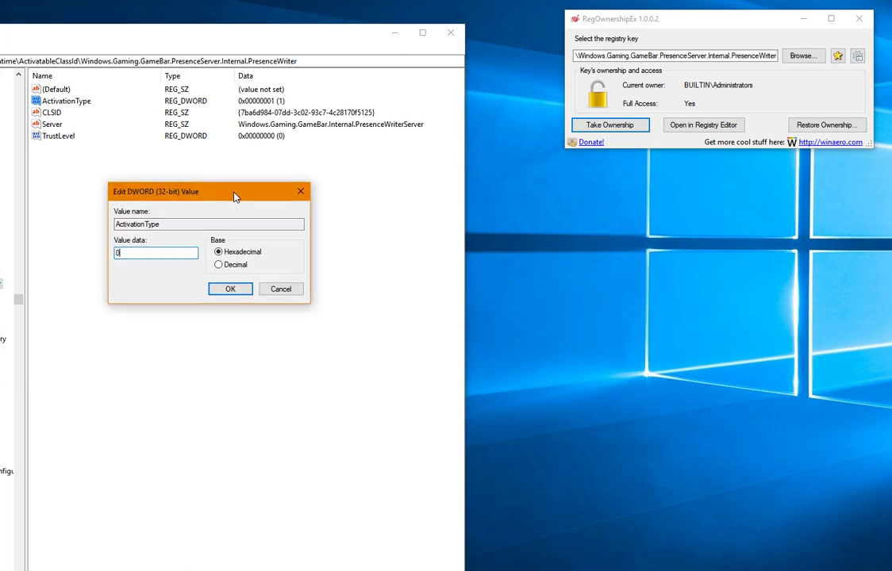
pyautogui.click(232, 291)
# Step: Switch to RegOwnershipEx and restore the original ownership of the PresenceWriter registry key
pyautogui.moveTo(696, 26); pyautogui.dragTo(617, 63)
pyautogui.click(746, 162)
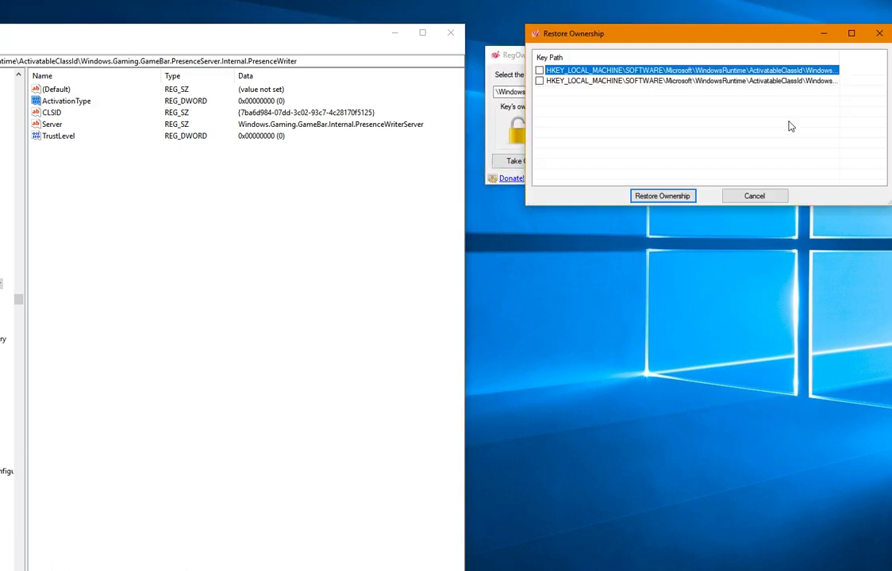
pyautogui.moveTo(626, 180); pyautogui.dragTo(542, 179)
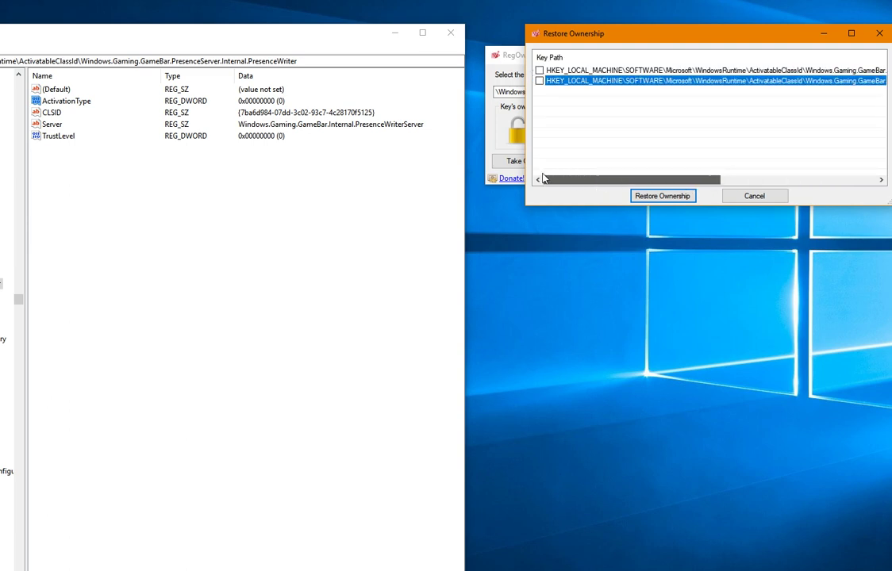
pyautogui.moveTo(622, 181); pyautogui.dragTo(643, 193)
pyautogui.press('Up')
pyautogui.click(642, 194)
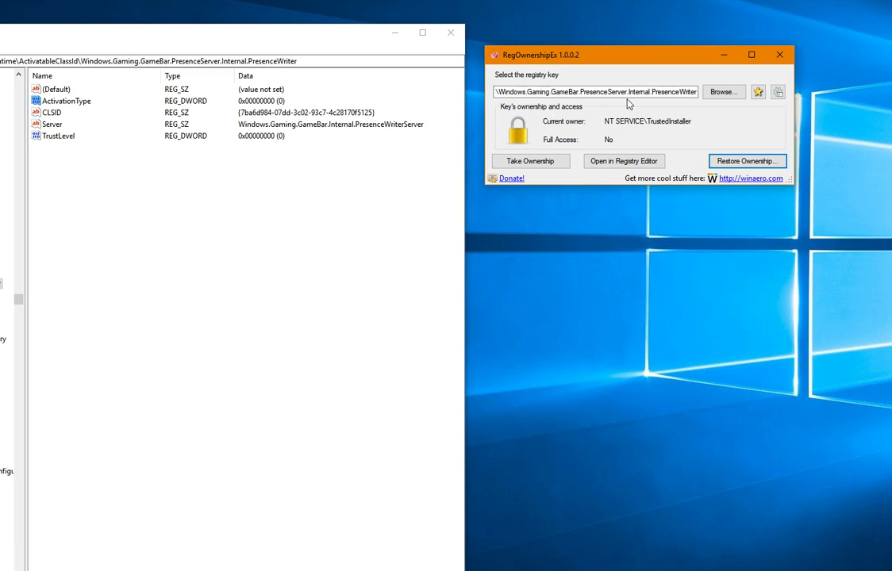
# Step: Switch to Registry Editor and try to set the PresenceWriter key's ActivationType DWORD to 1
pyautogui.click(64, 101)
pyautogui.press('Return')
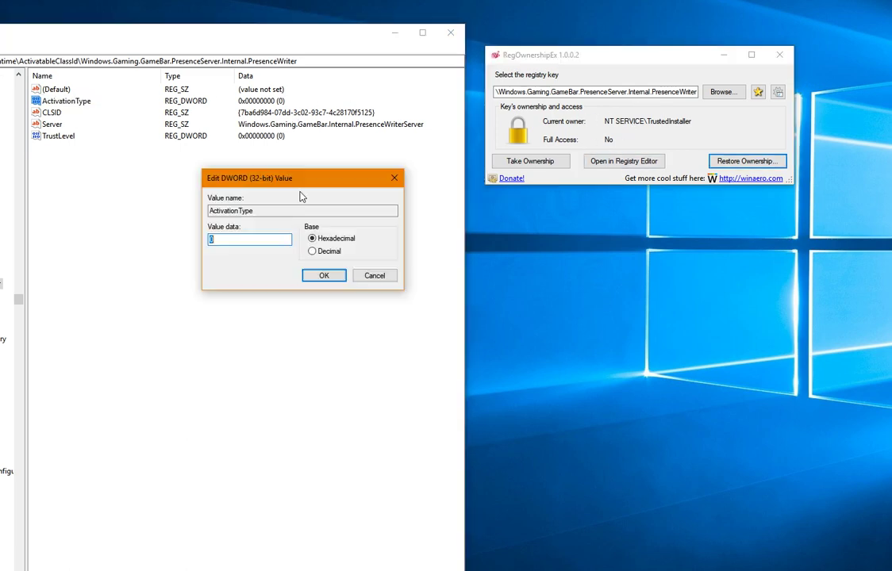
pyautogui.write('1')
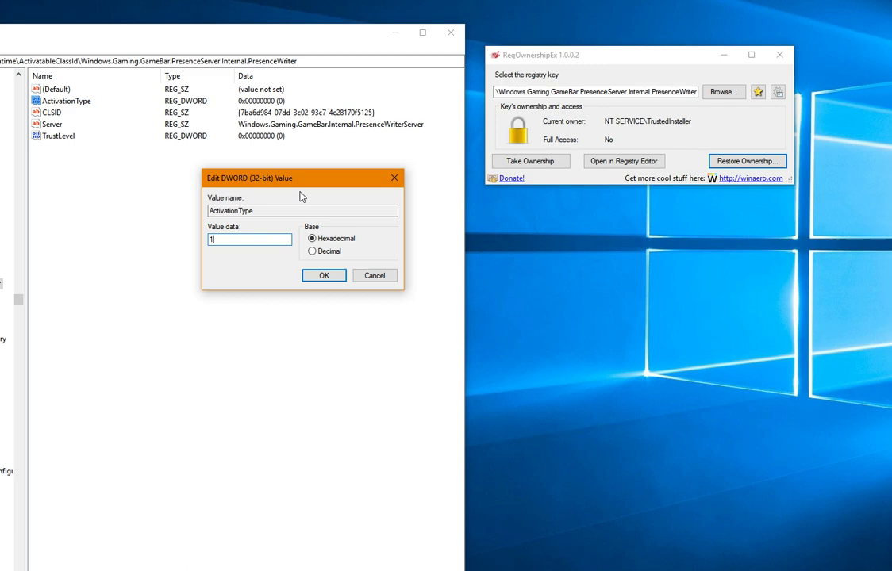
pyautogui.click(326, 273)
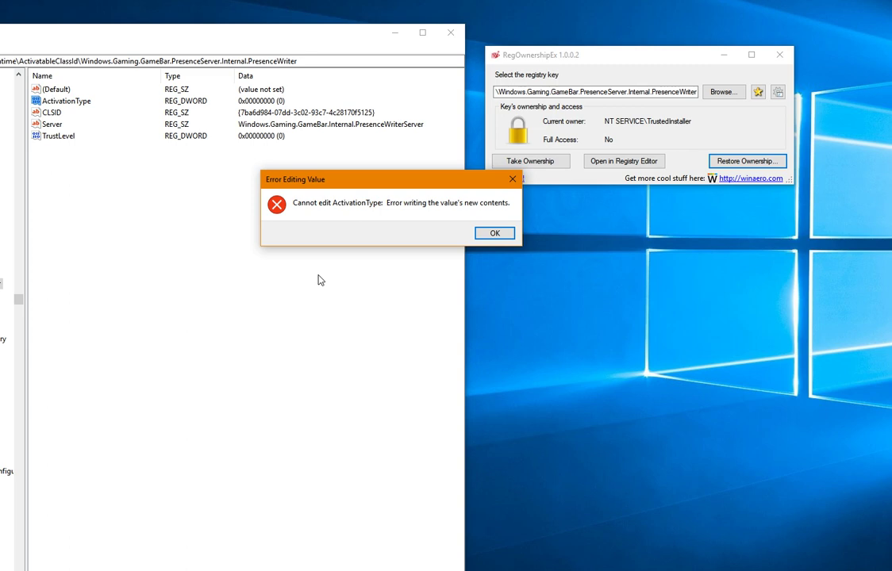
pyautogui.click(495, 234)
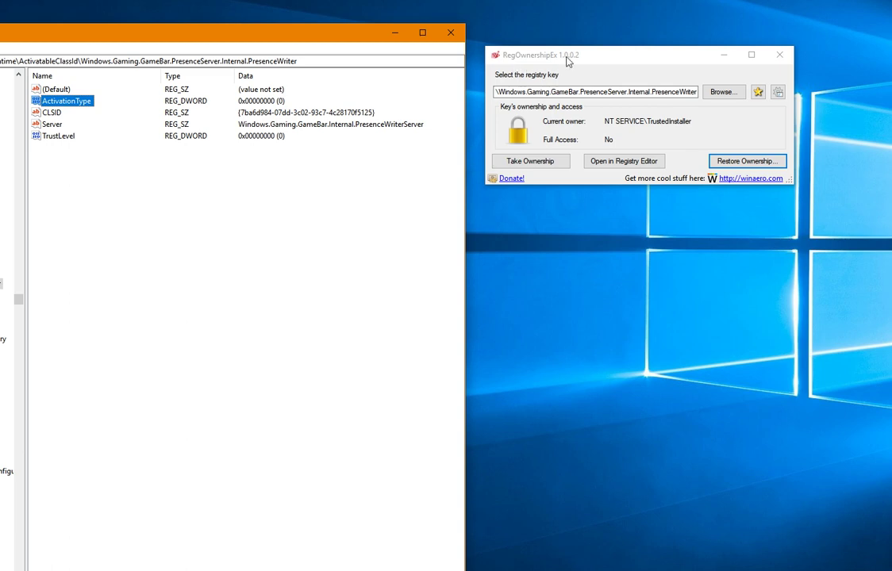
pyautogui.moveTo(641, 61); pyautogui.dragTo(525, 78)
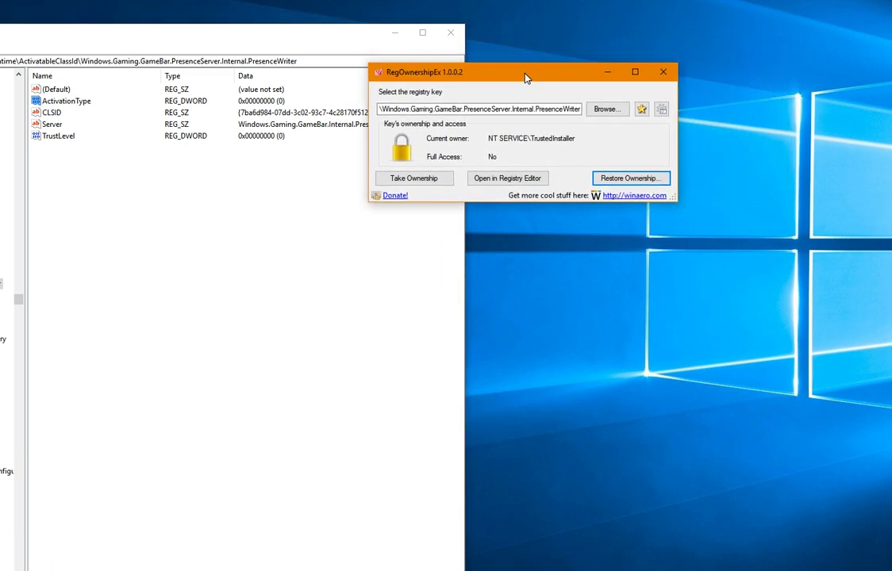